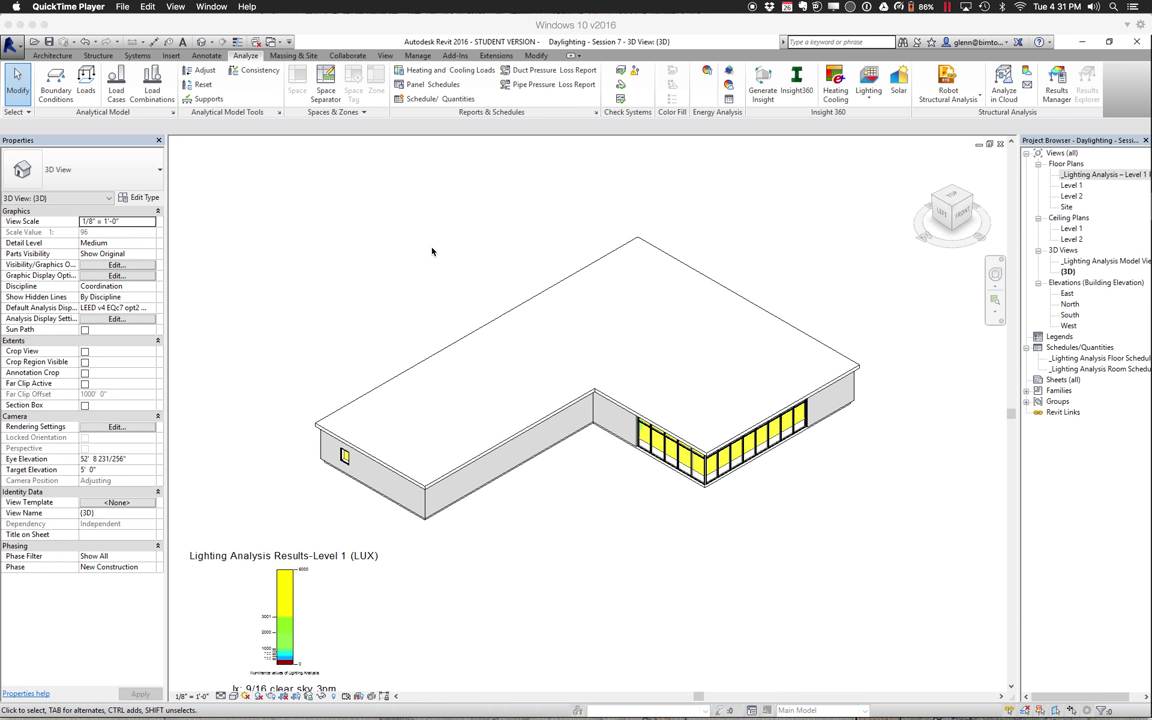
Step: Search Google for 'y2e2 exterior images' in a new Chrome tab
mouse_move(405, 700)
left_click(476, 702)
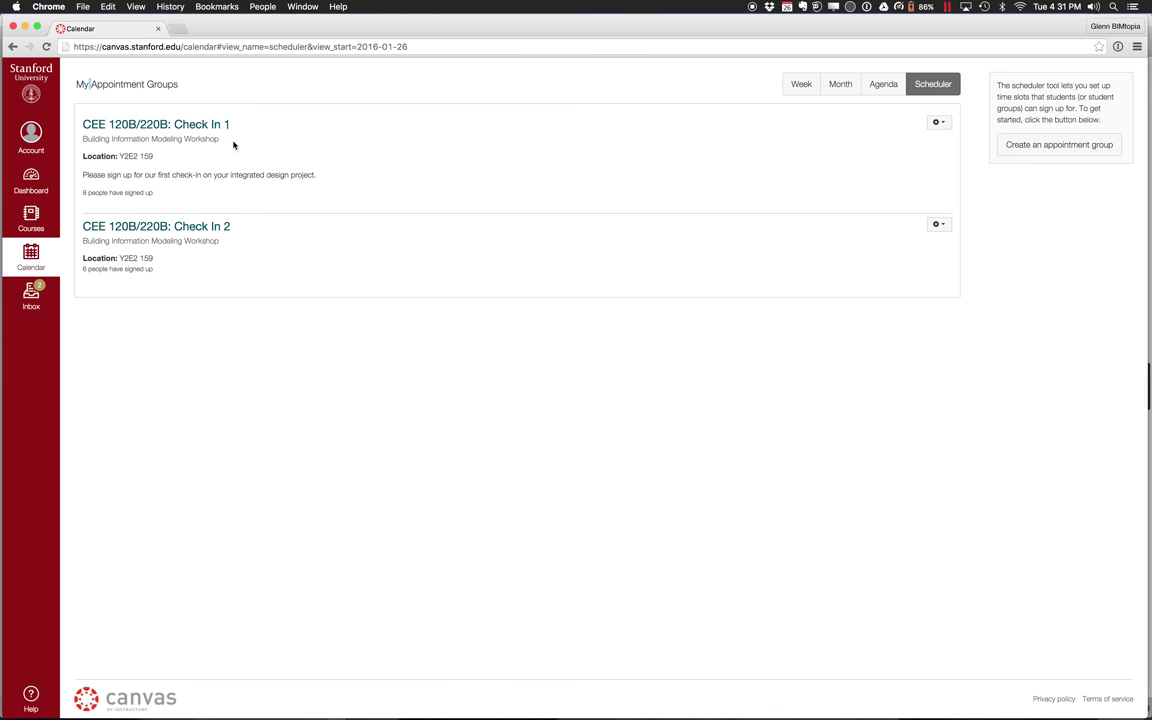
left_click(175, 29)
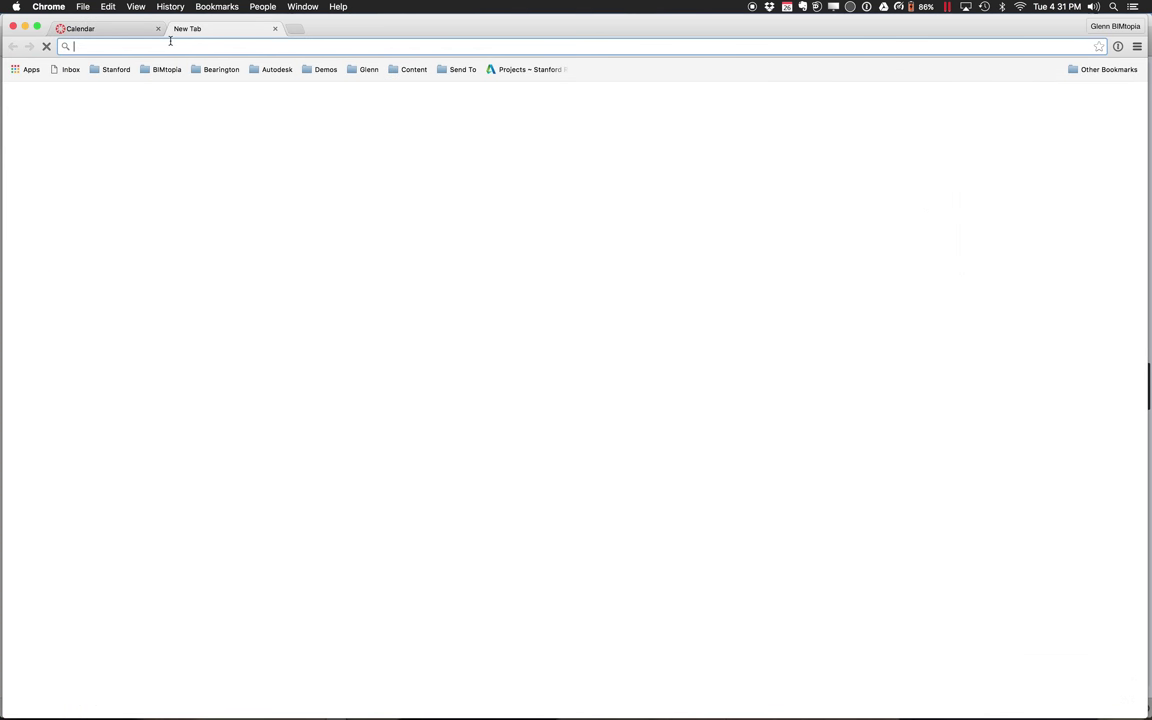
type("y2e2 exterior images")
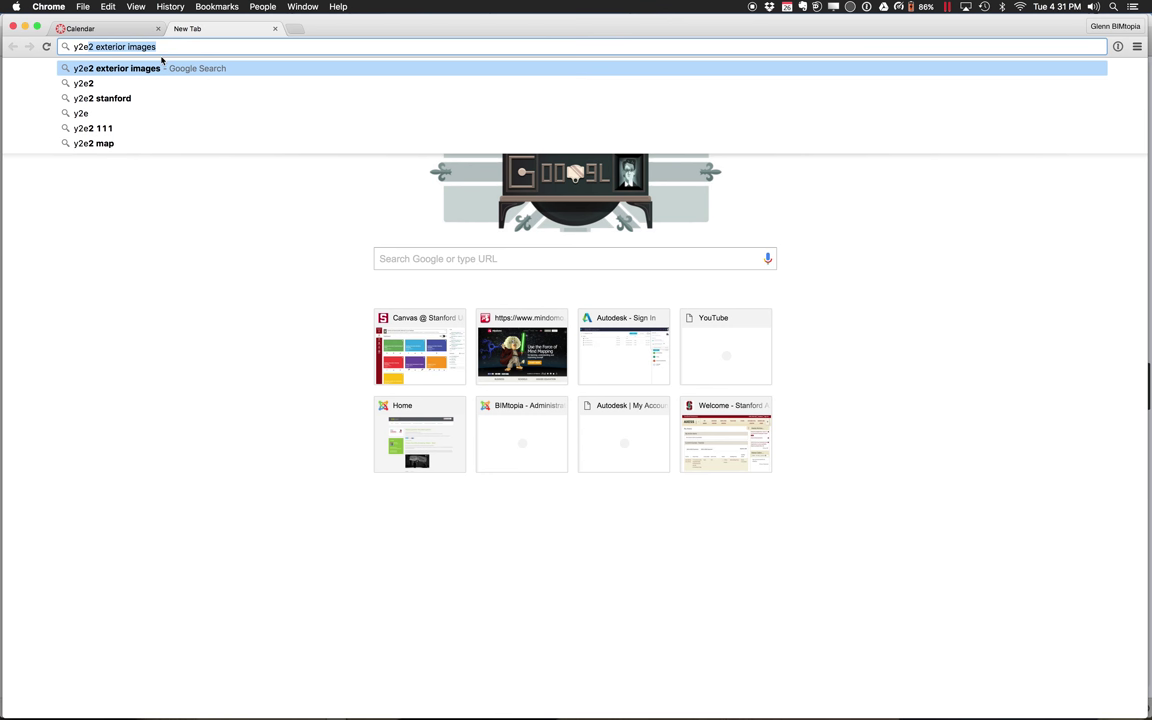
key("Return")
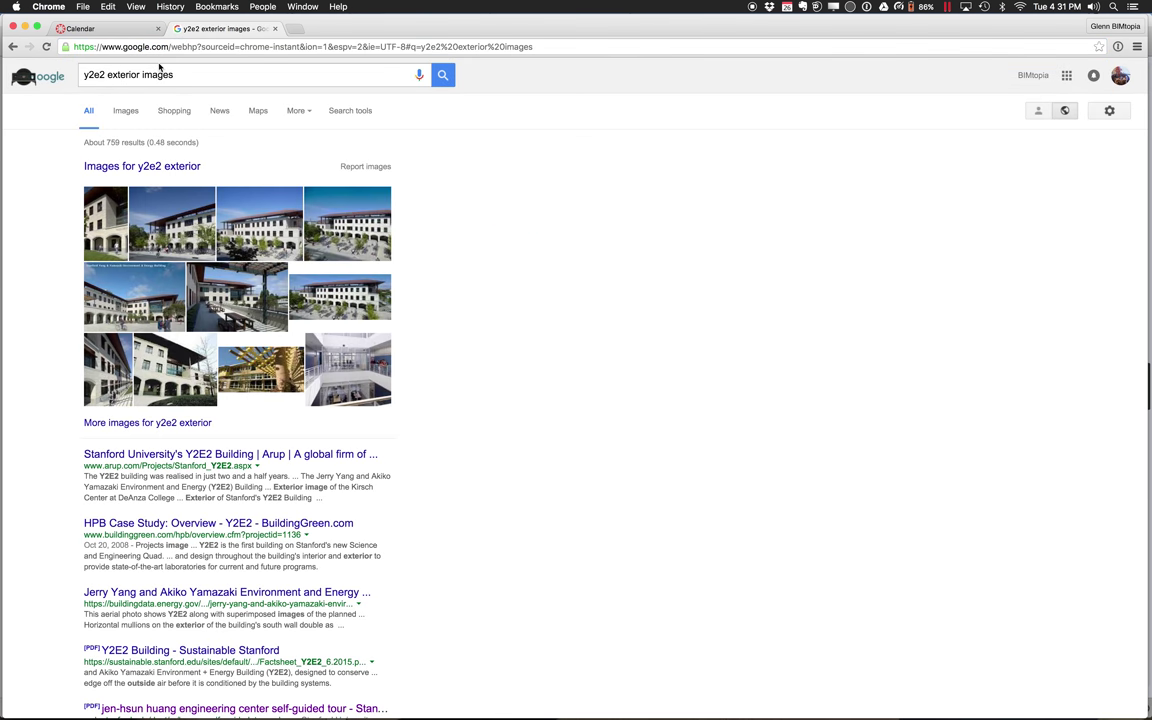
Step: Preview the arup.com exterior photo of Stanford's Y2E2 Building at full size
left_click(190, 234)
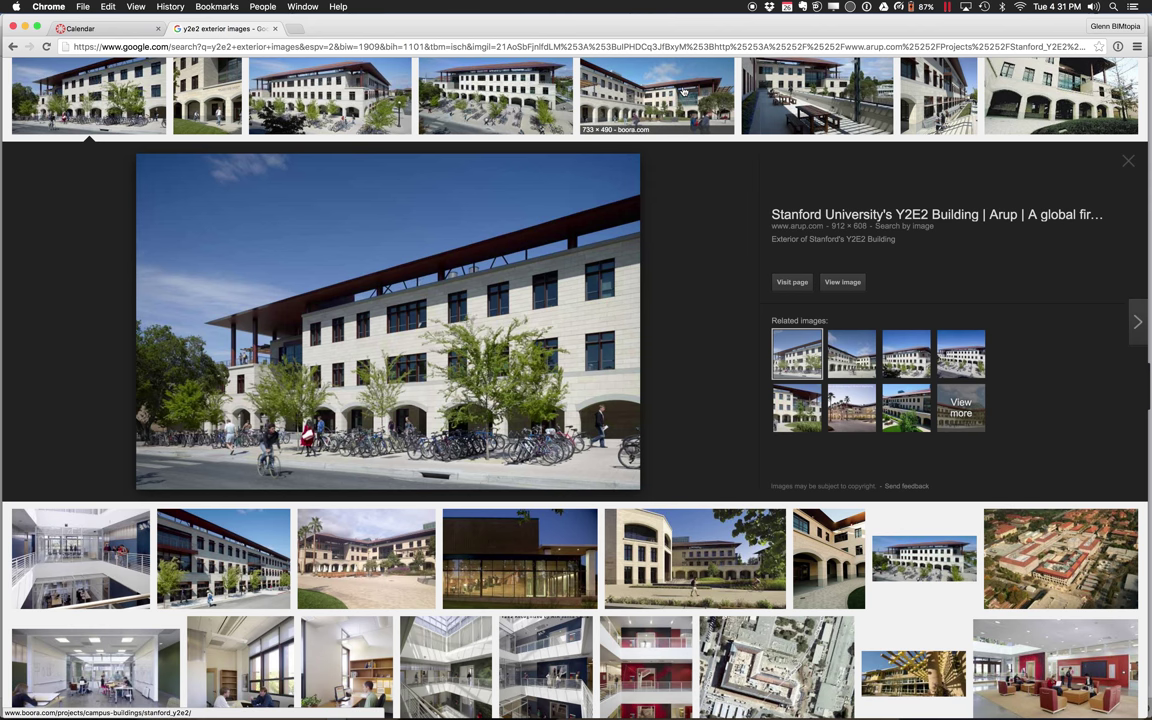
Step: Preview the Boora exterior and two Y2E2 atrium photos, then return to Revit
left_click(616, 80)
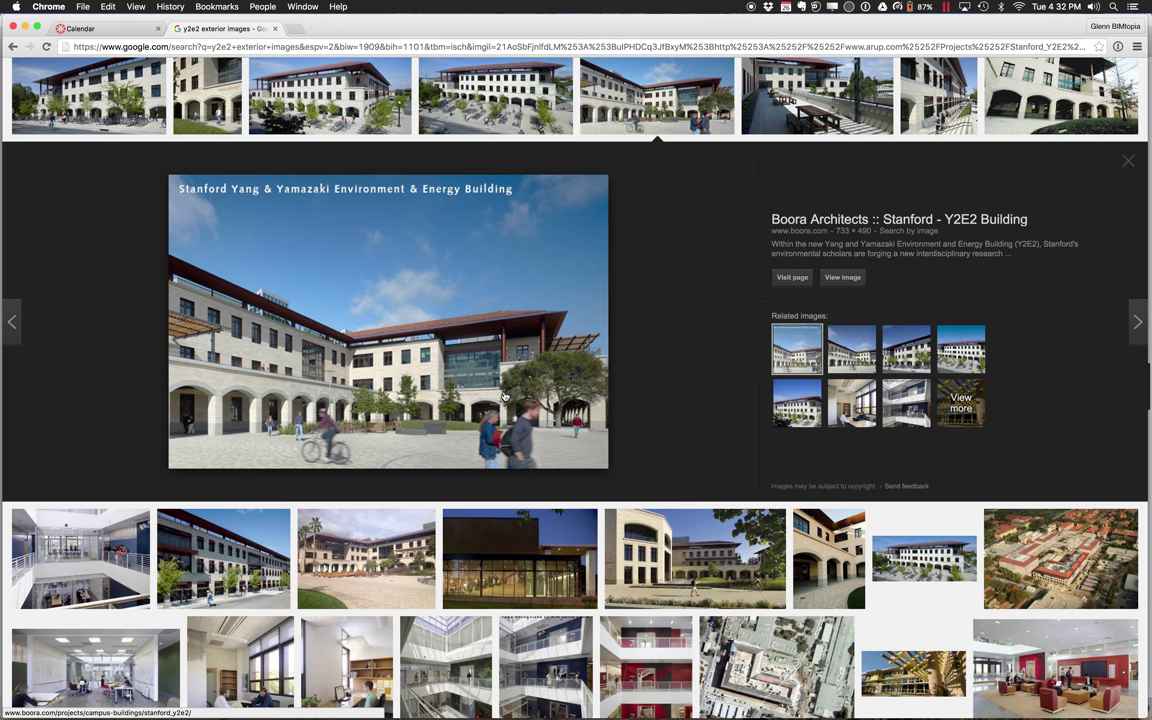
left_click(89, 552)
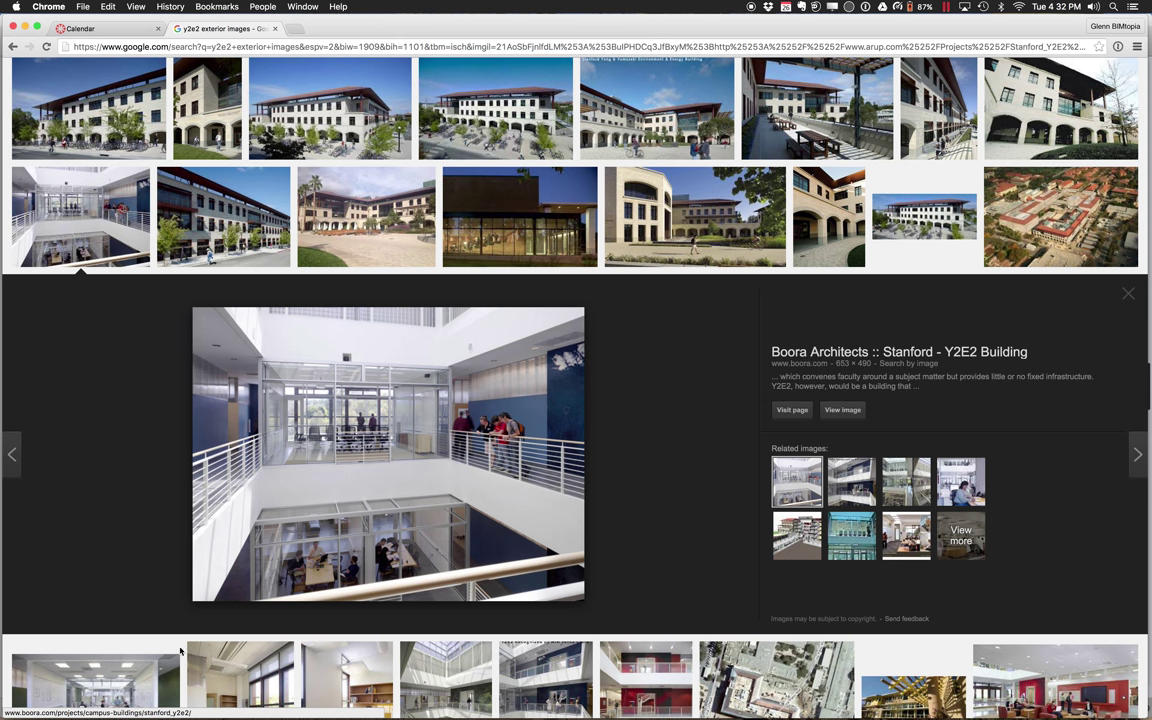
left_click(438, 683)
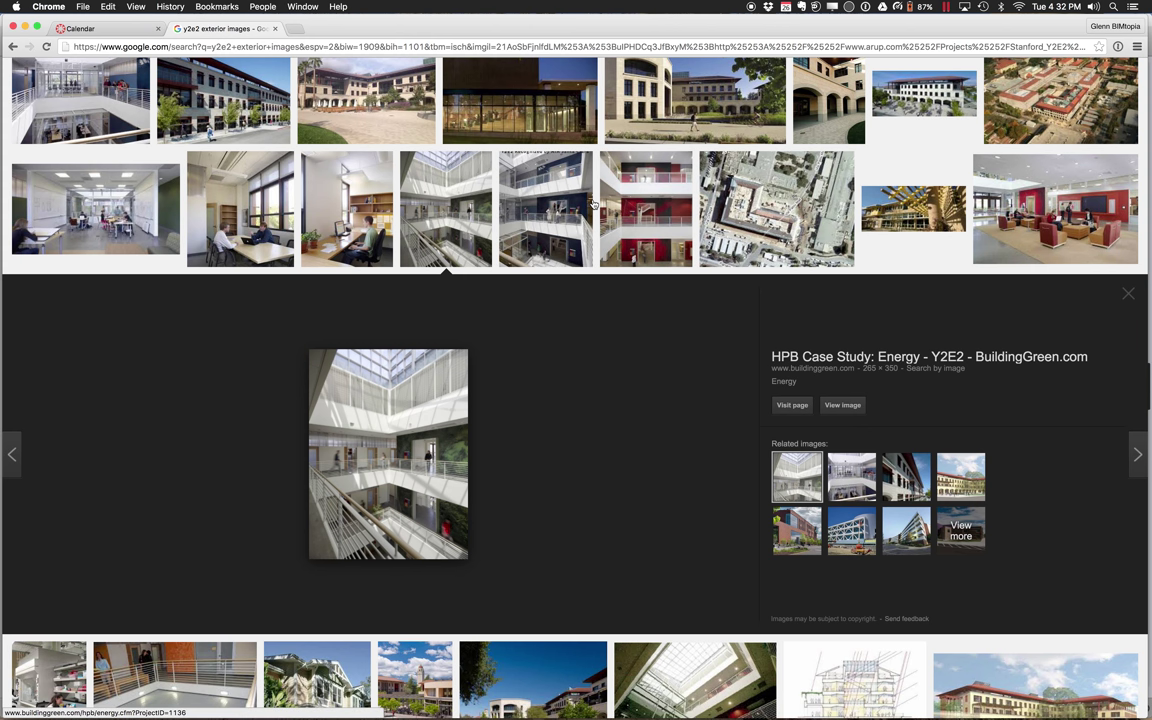
key("ctrl+Right")
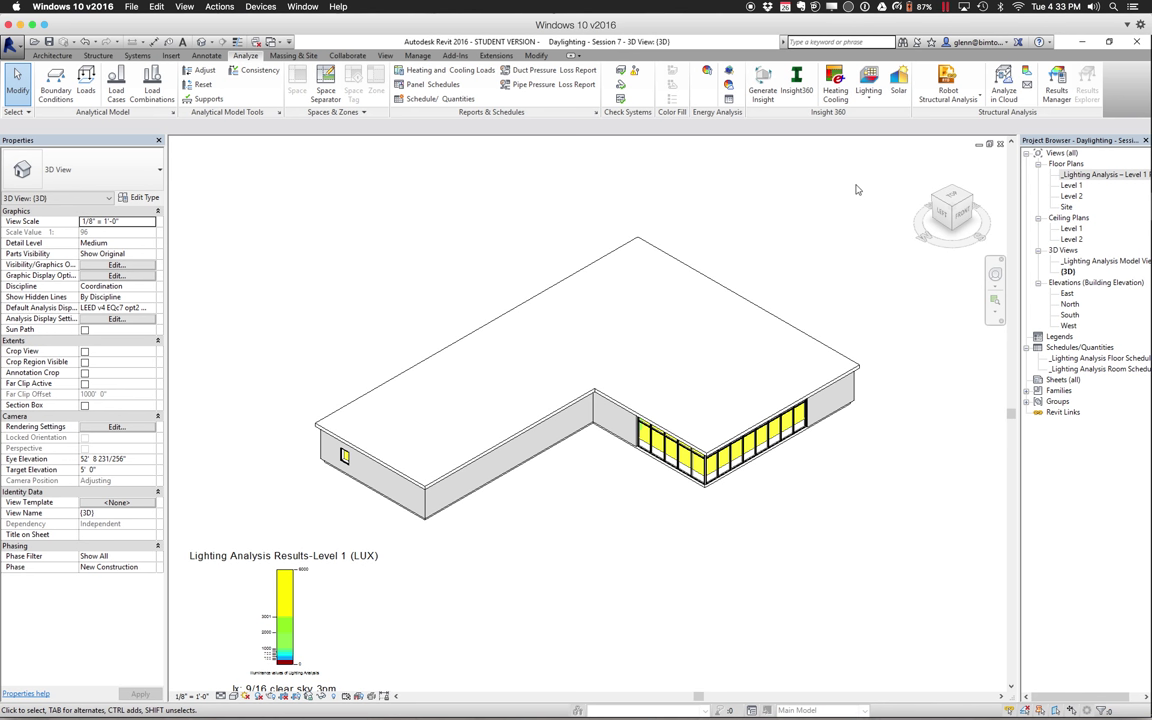
Step: Check the Lighting dropdown, then widen the Project Browser to reveal full view names
left_click(869, 104)
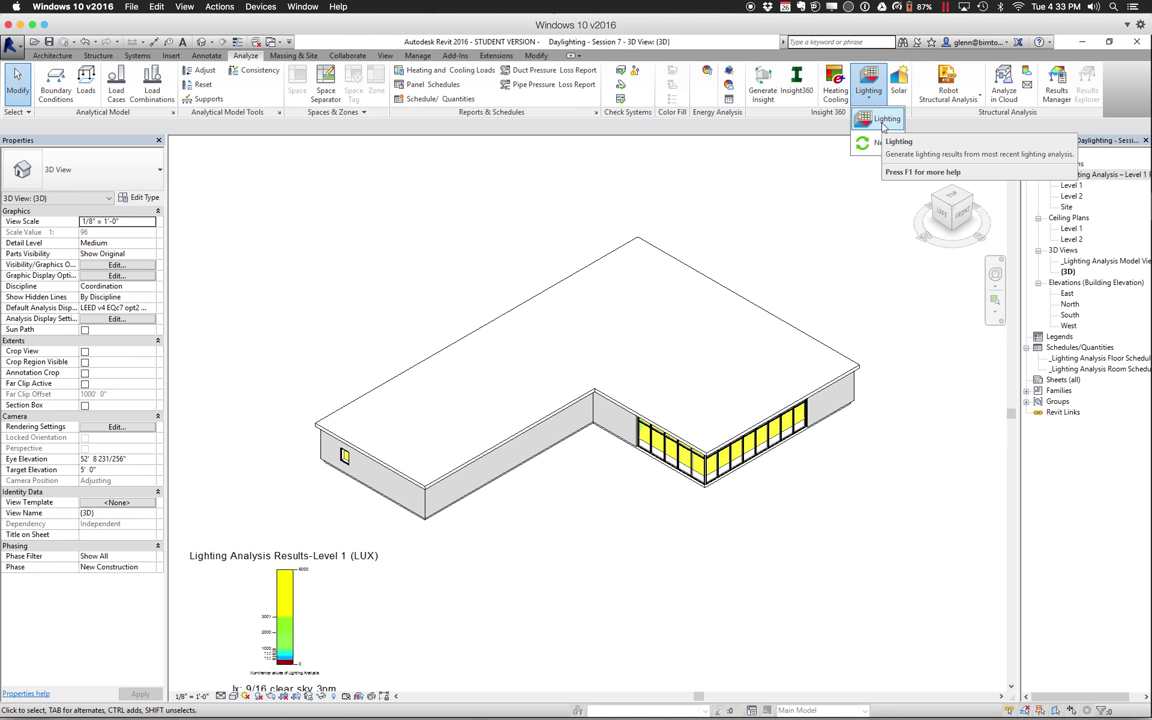
left_click(826, 214)
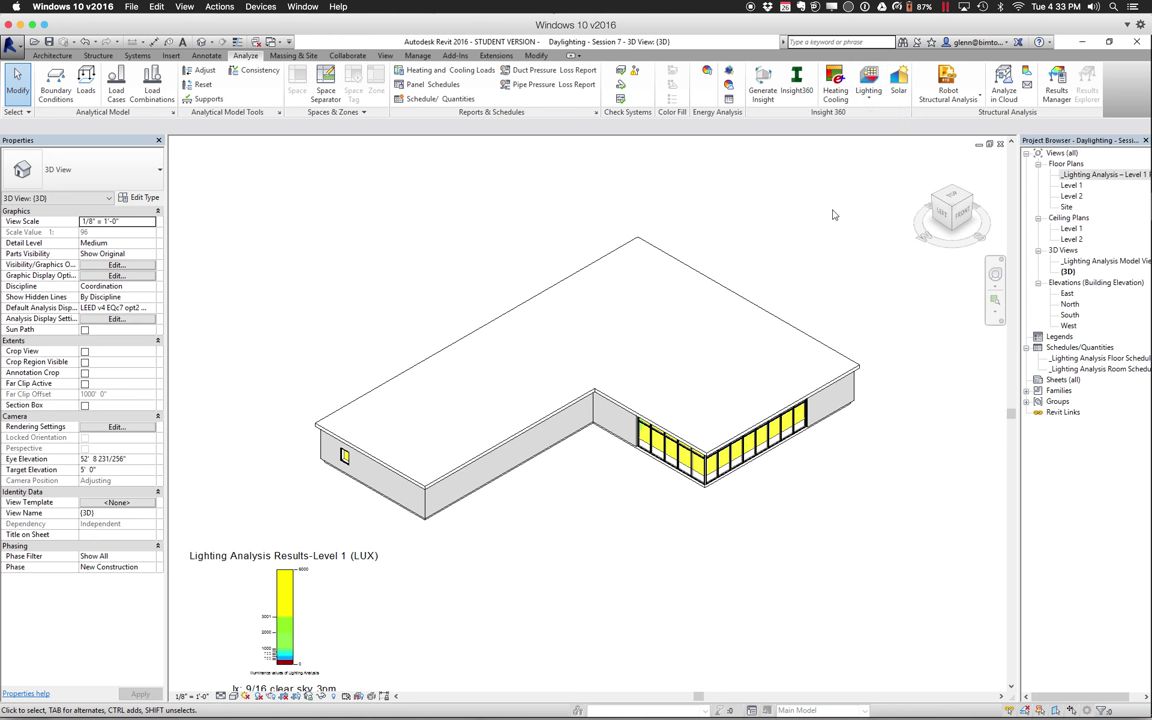
left_click_drag(1018, 219, 936, 220)
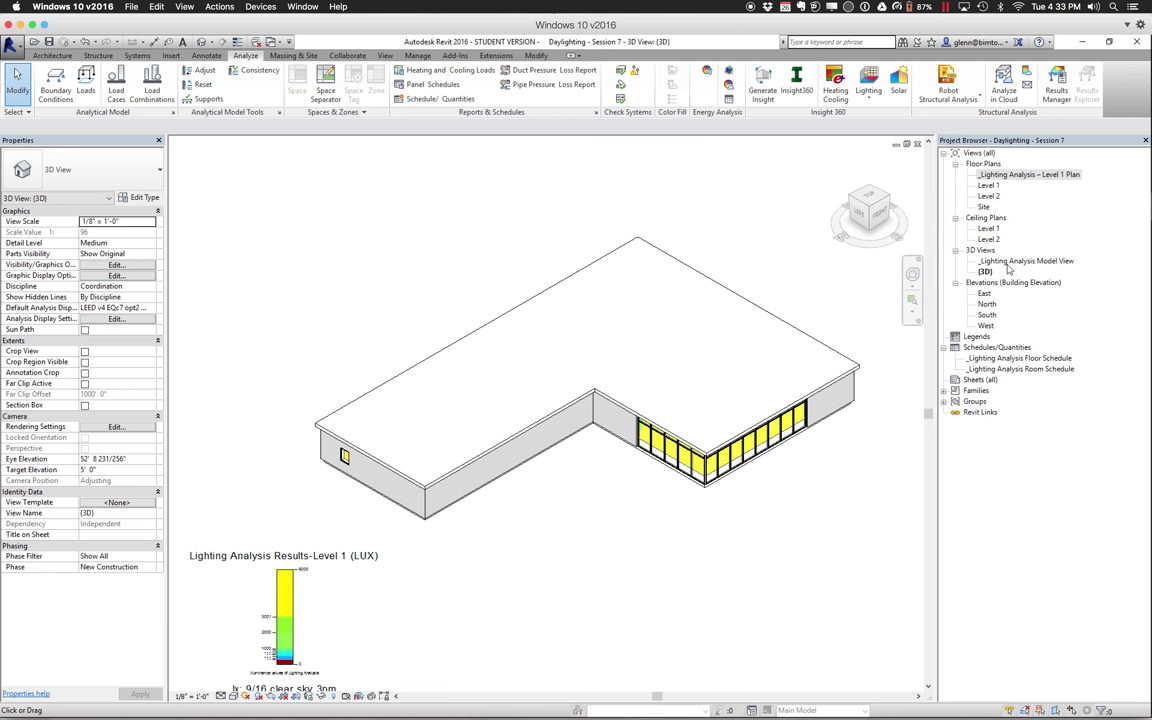
Step: Open '_Lighting Analysis Model View' from the 3D Views list
double_click(1008, 262)
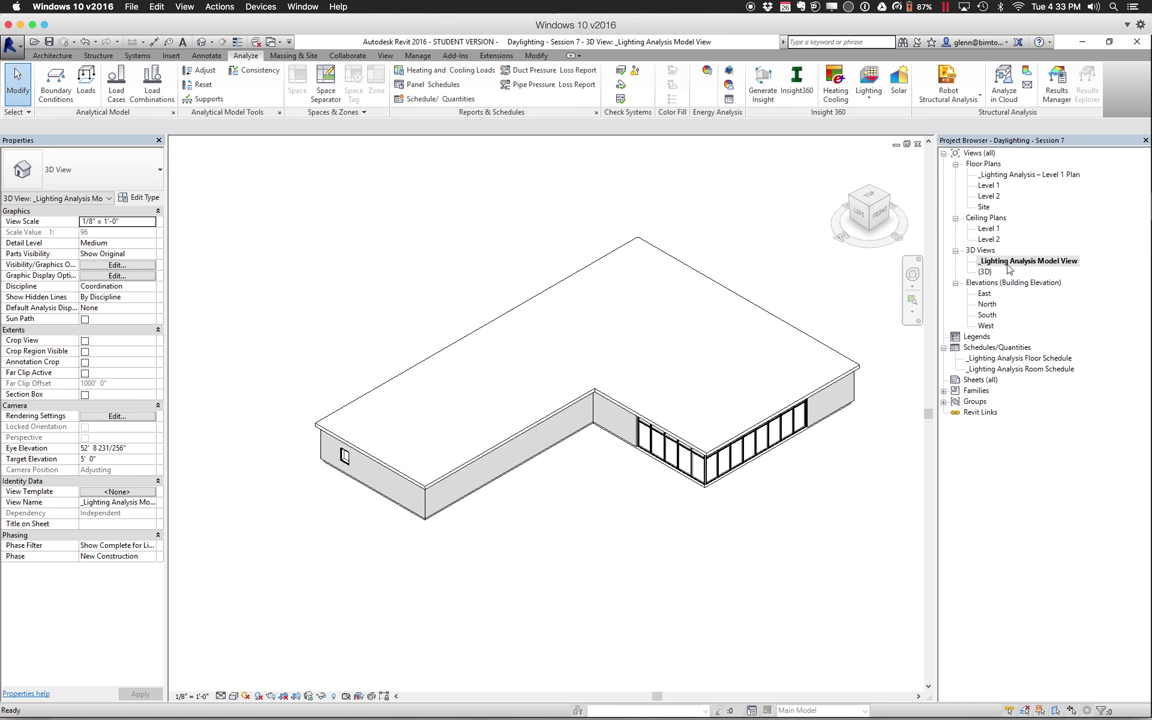
Step: Open the Level 1 lighting plan, narrow the Project Browser, then open the Lighting Analysis Room Schedule
double_click(1008, 175)
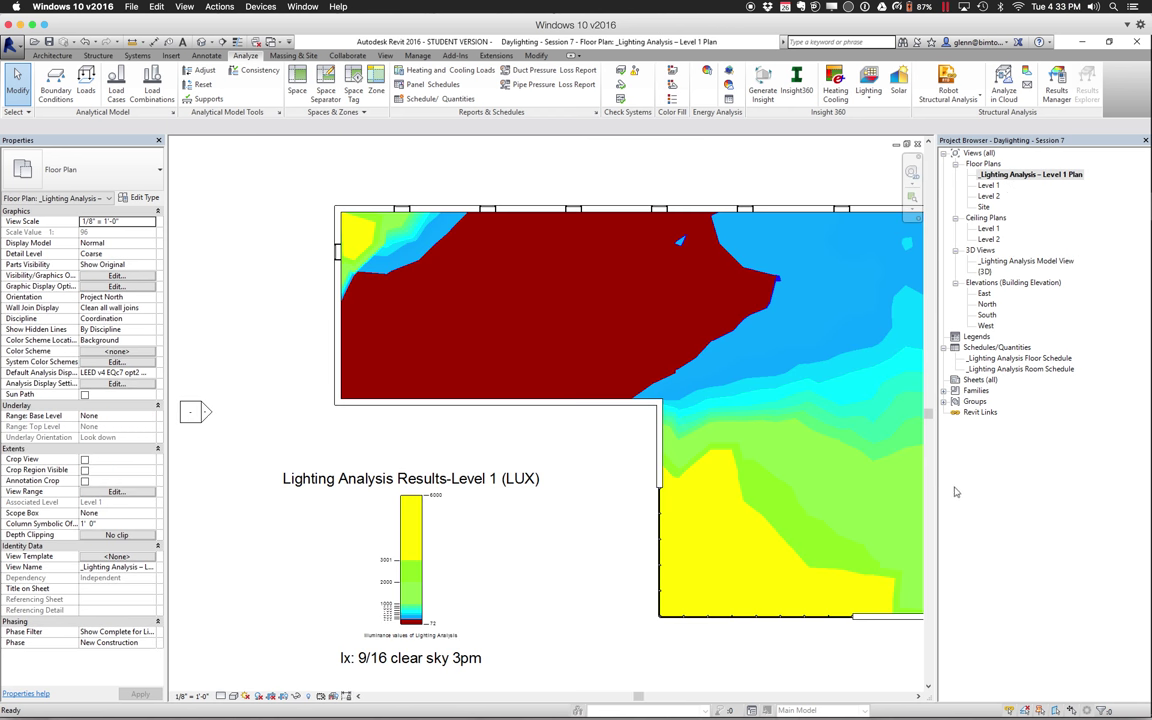
left_click_drag(936, 483, 1006, 479)
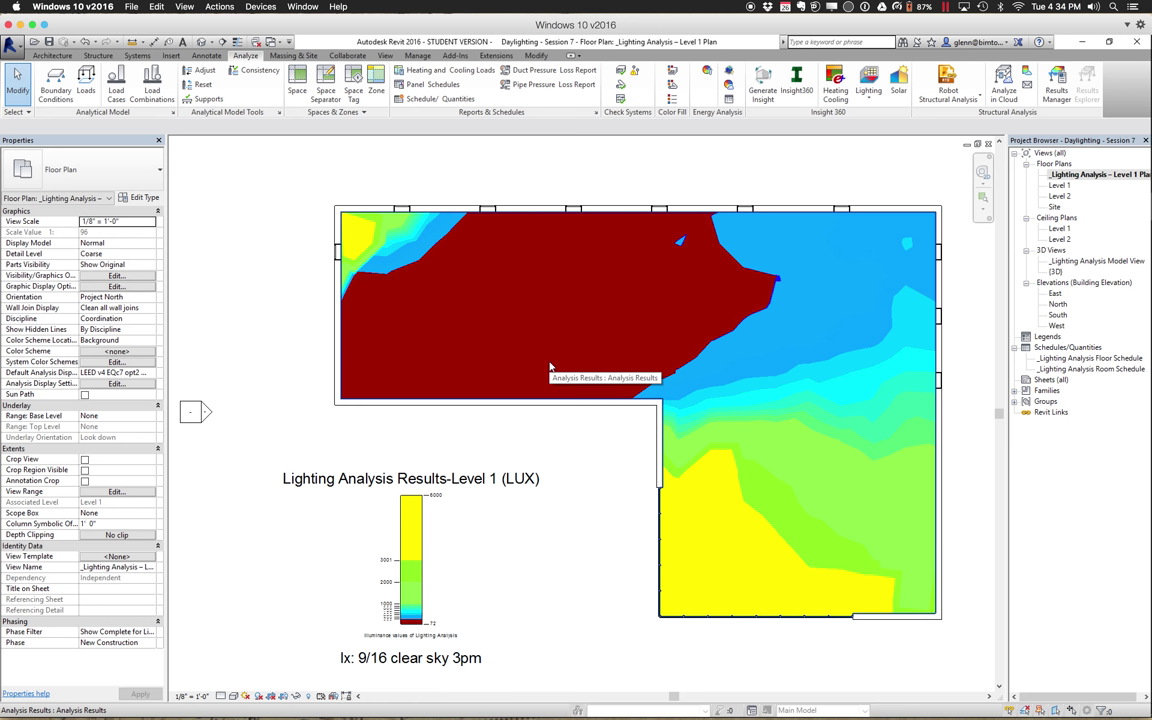
double_click(1095, 369)
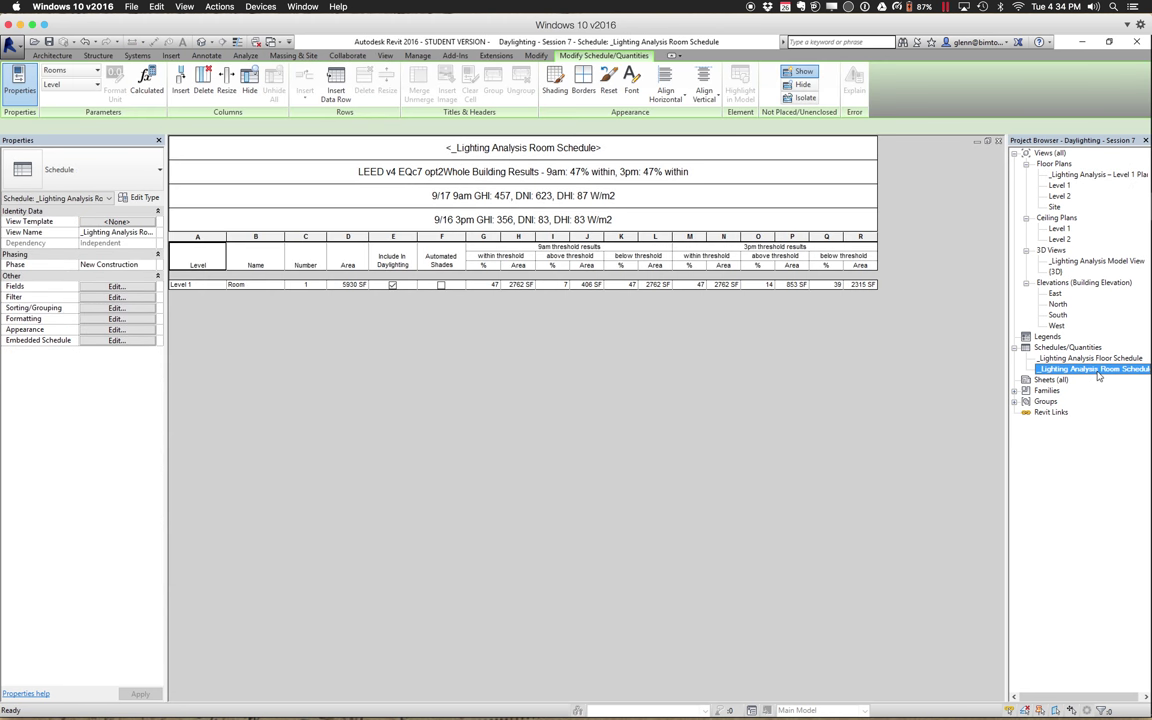
left_click(667, 355)
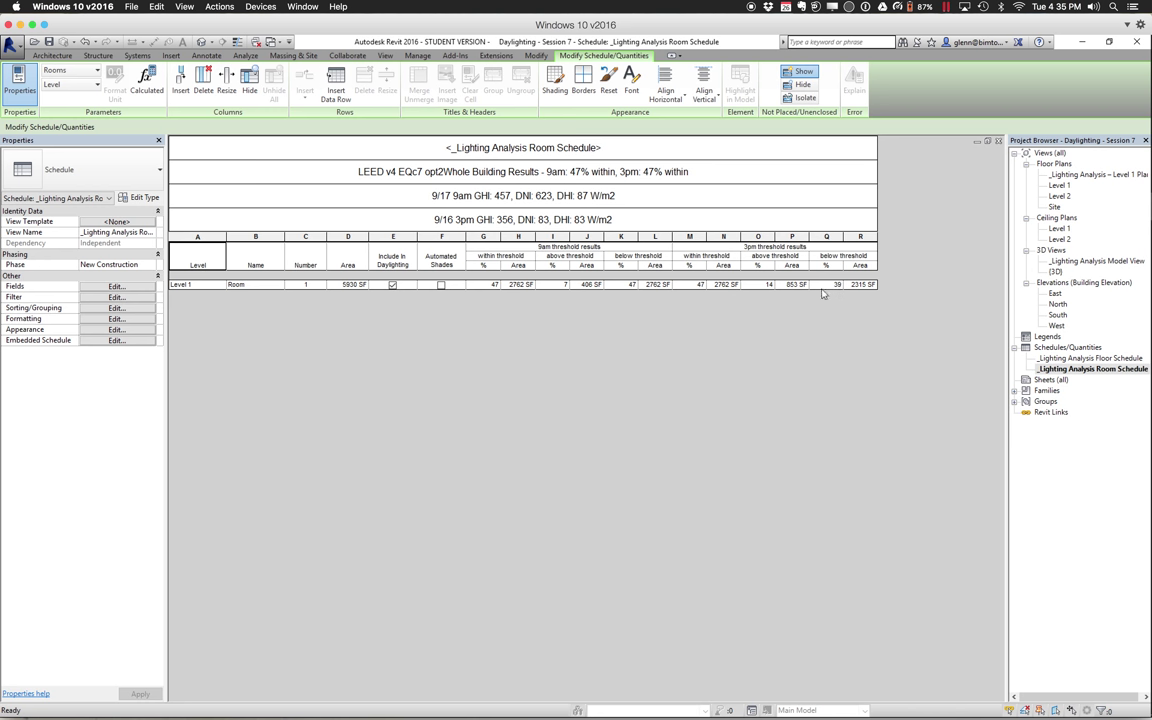
double_click(1082, 175)
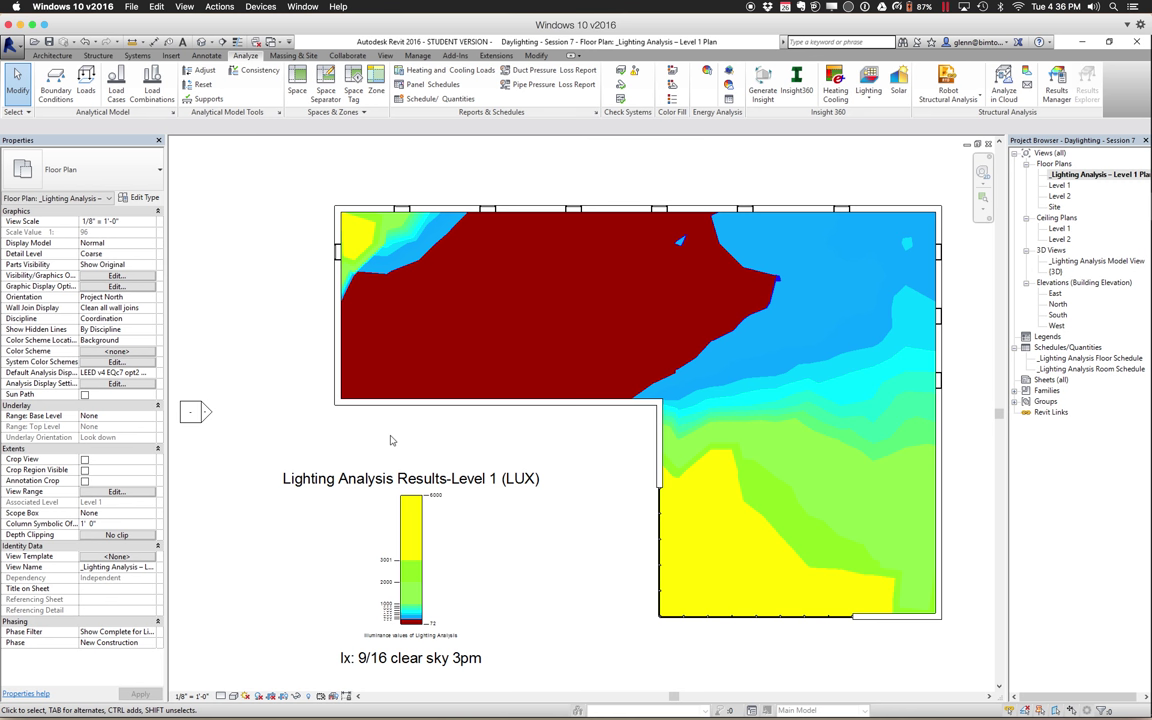
Step: Change the Level 1 analysis result units from LUX to fc
left_click(132, 384)
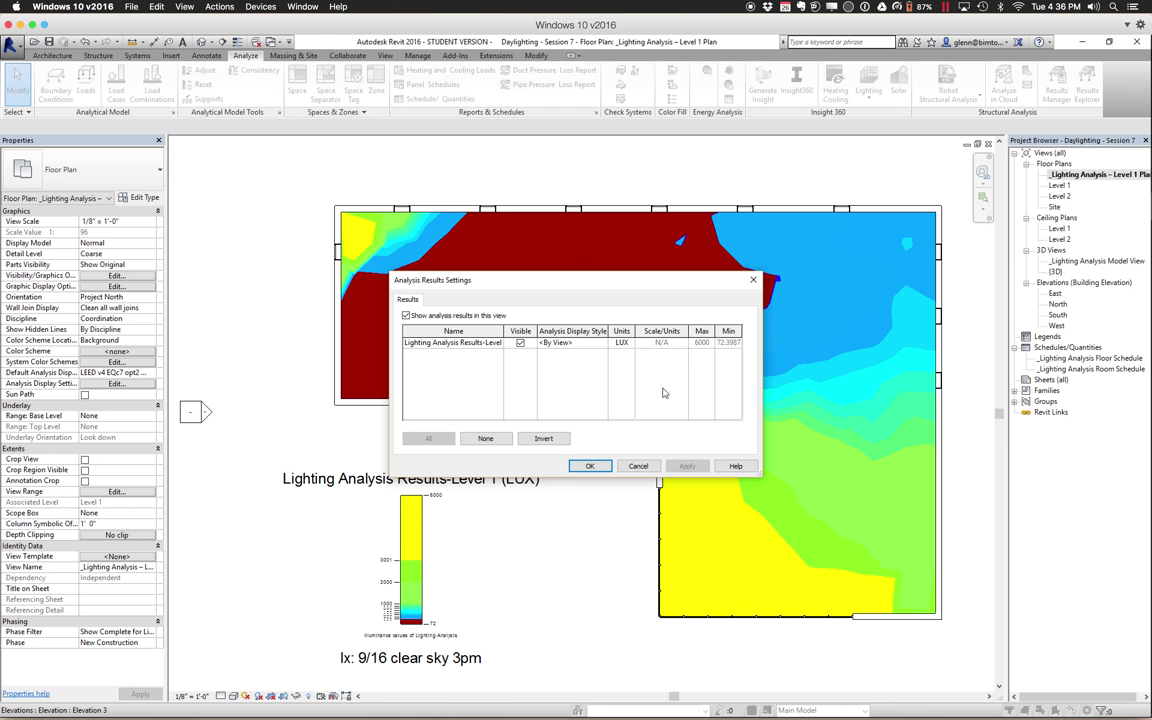
left_click(622, 343)
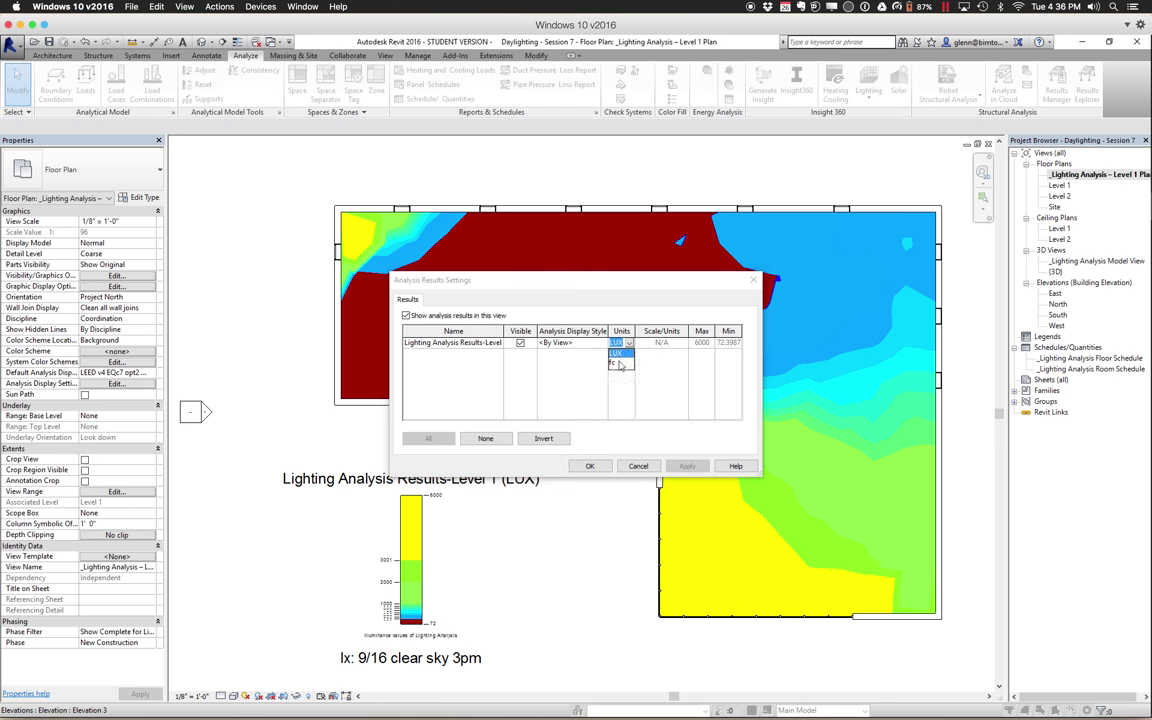
left_click(617, 364)
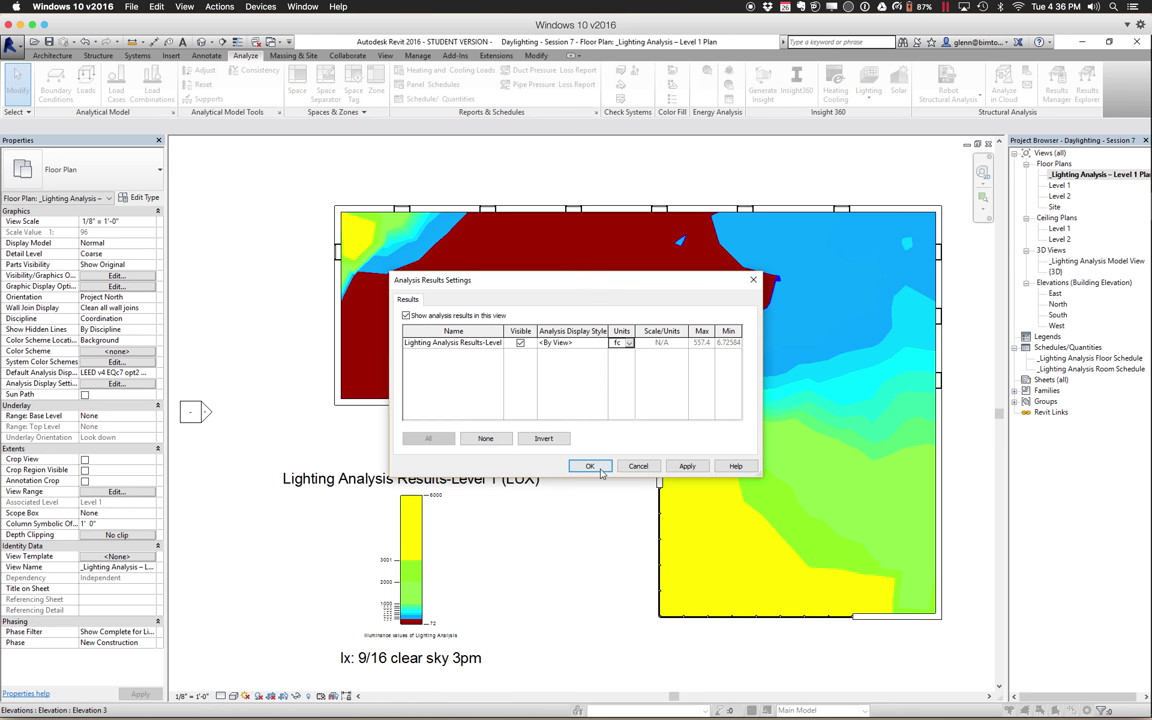
left_click(599, 469)
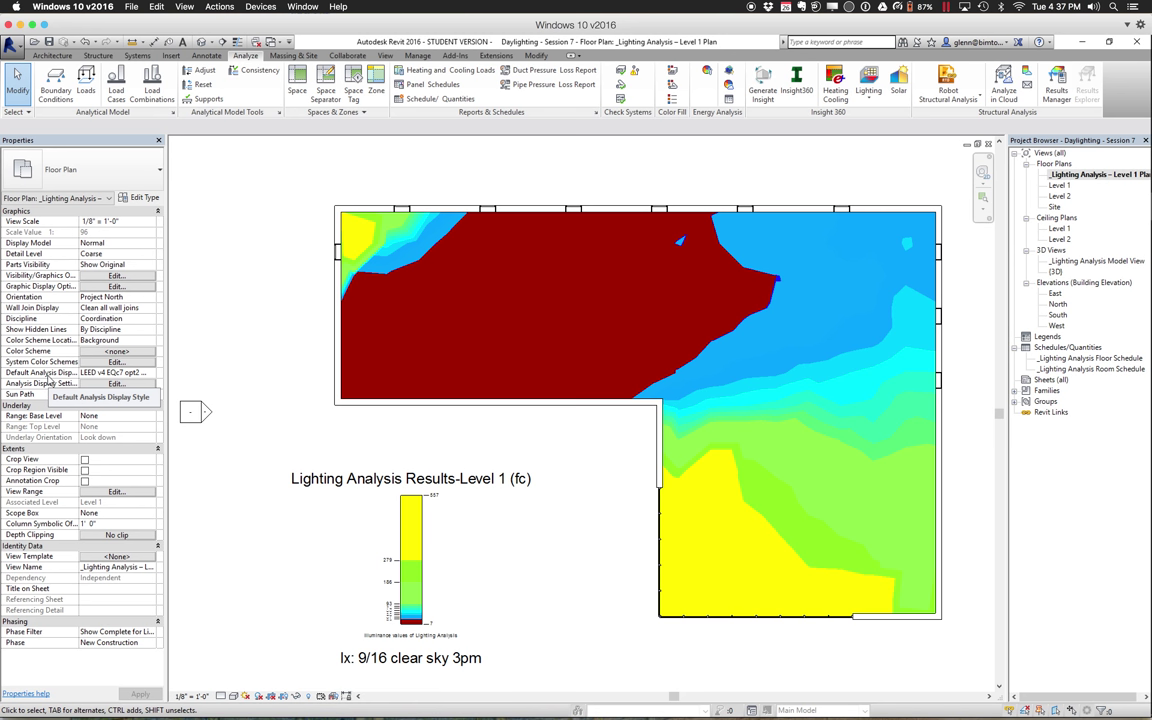
Step: Apply the 'LEED v4 EQc7 opt2 Results Style Pts' analysis display style to the view
left_click(120, 372)
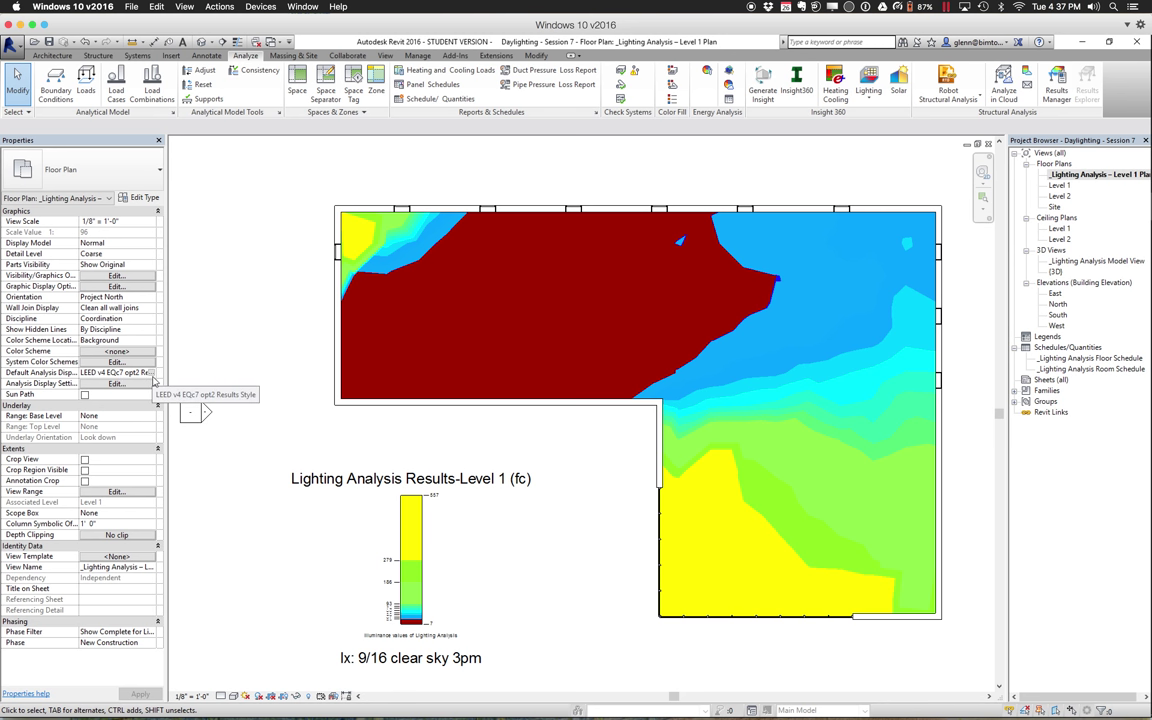
left_click(153, 378)
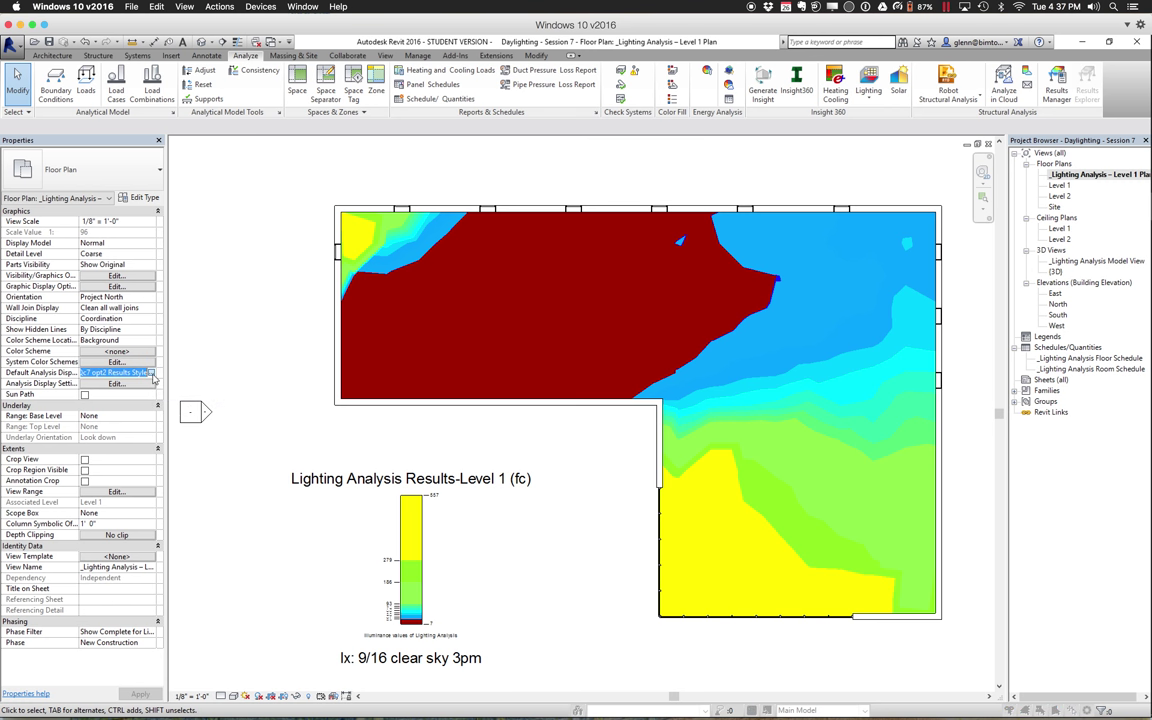
left_click(153, 376)
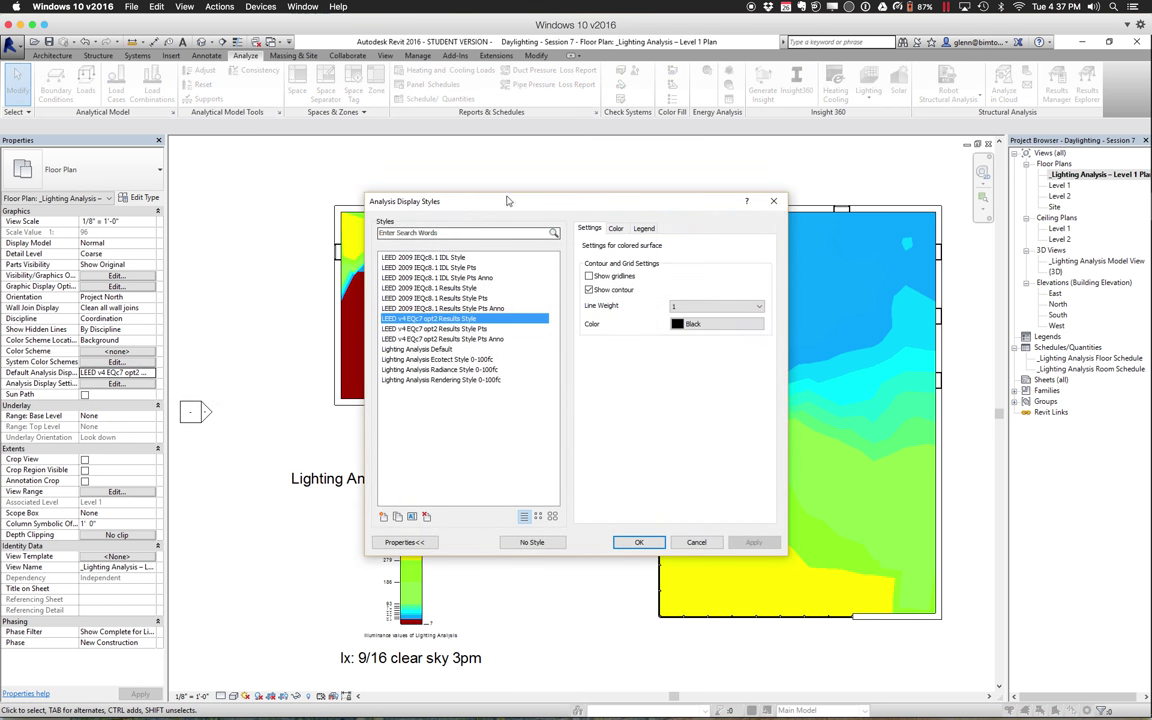
left_click_drag(466, 207, 140, 106)
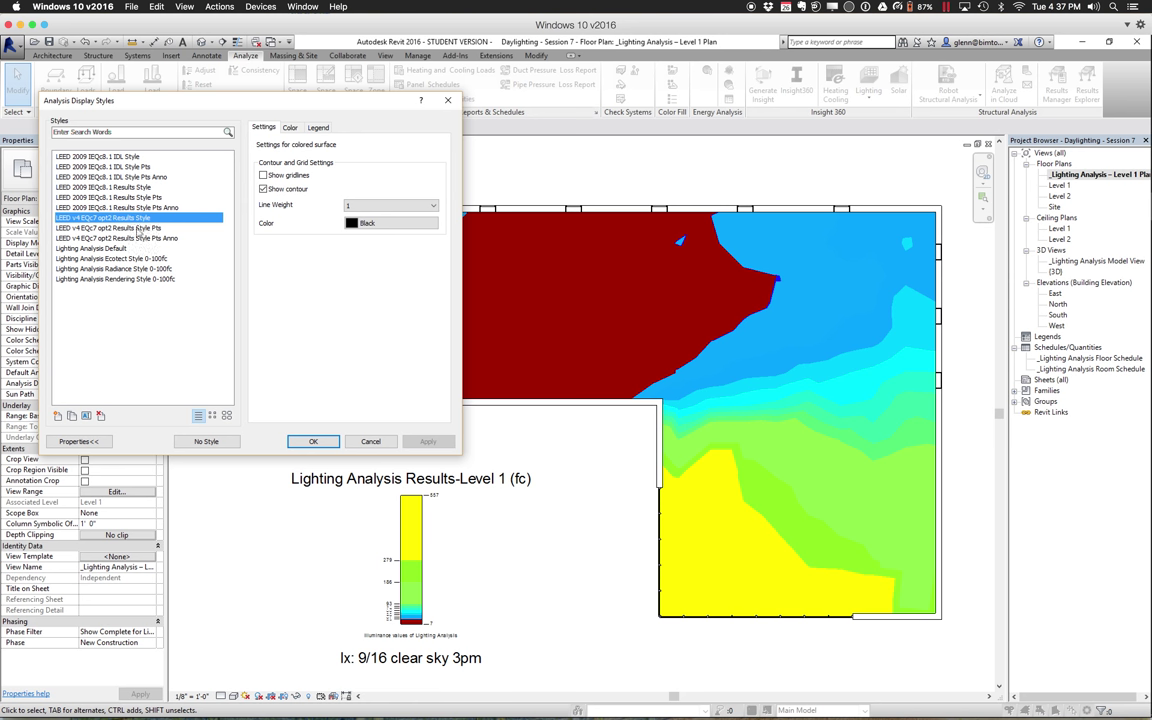
left_click(144, 229)
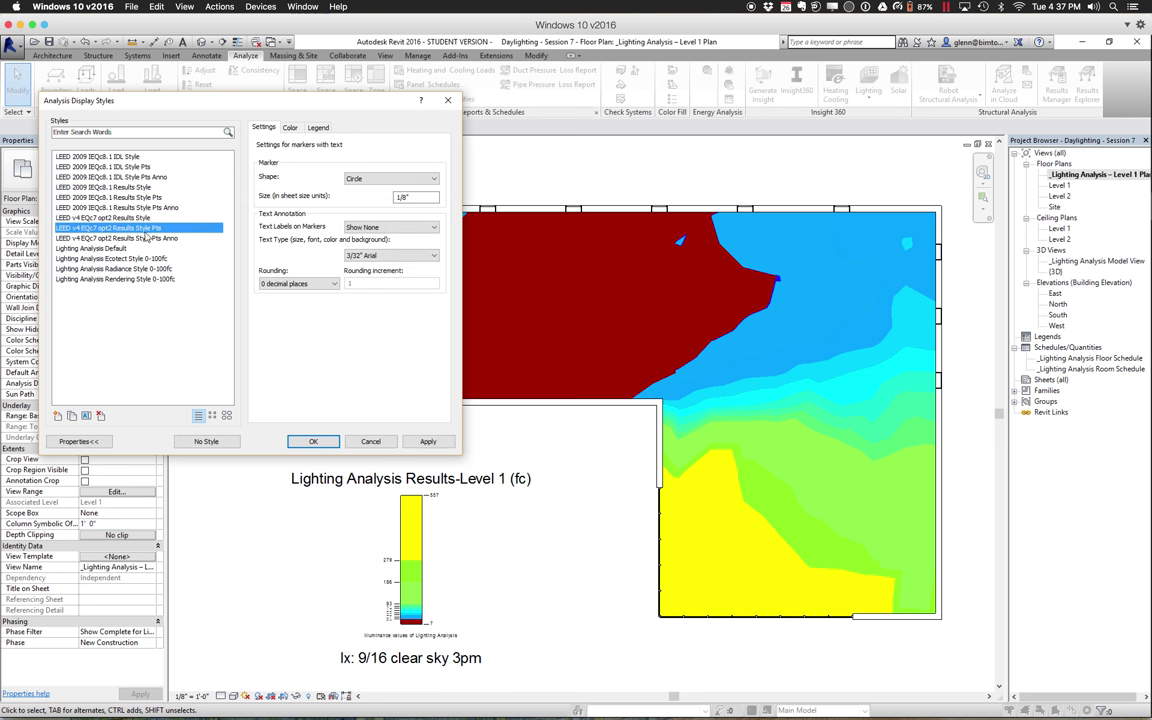
left_click(429, 443)
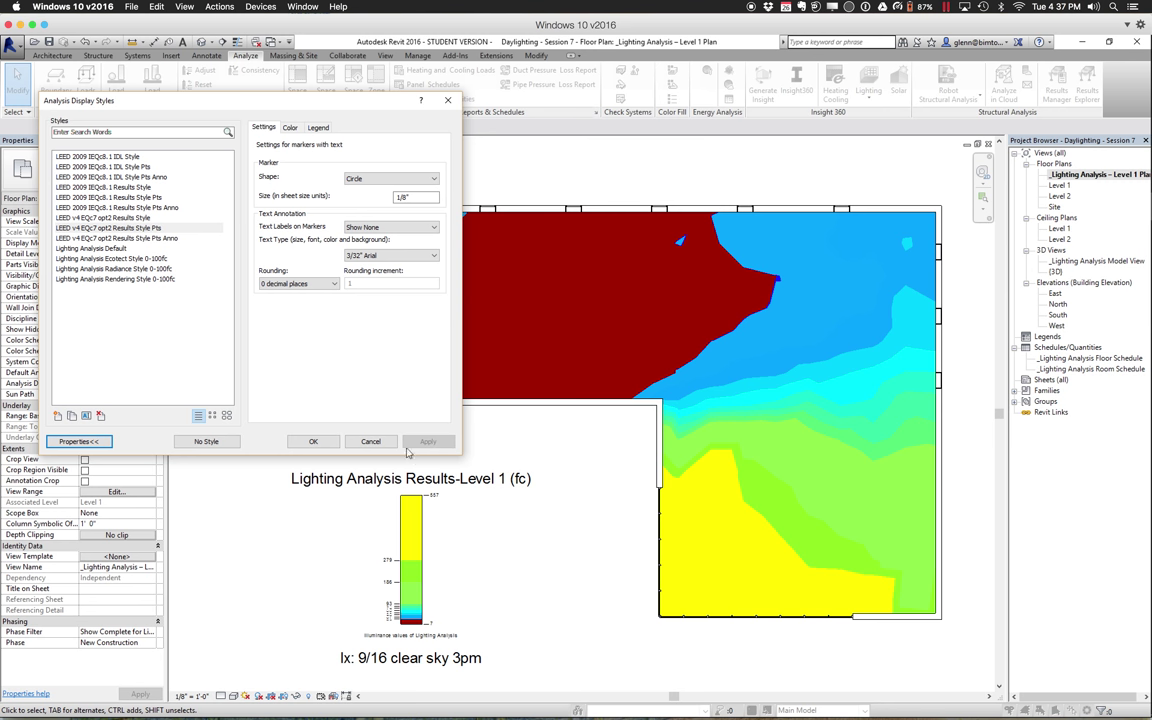
left_click(165, 229)
left_click(314, 443)
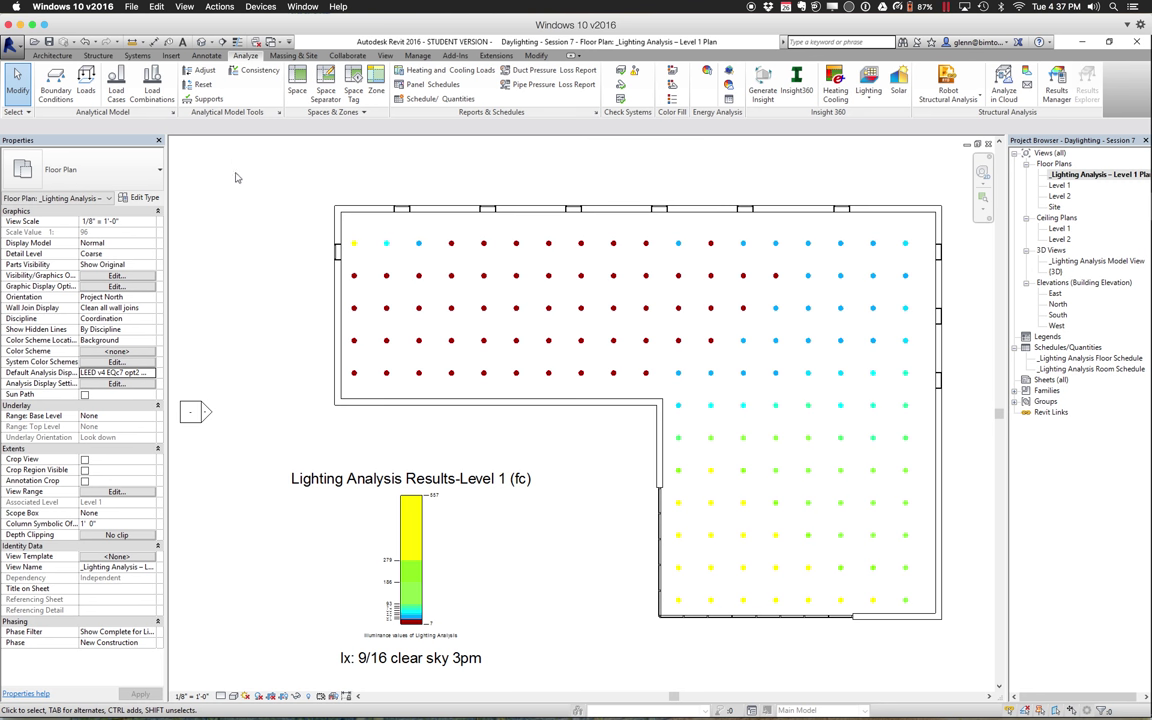
Step: Switch the display style to 'LEED v4 EQc7 opt2 Results Style Pts Anno'
left_click(152, 374)
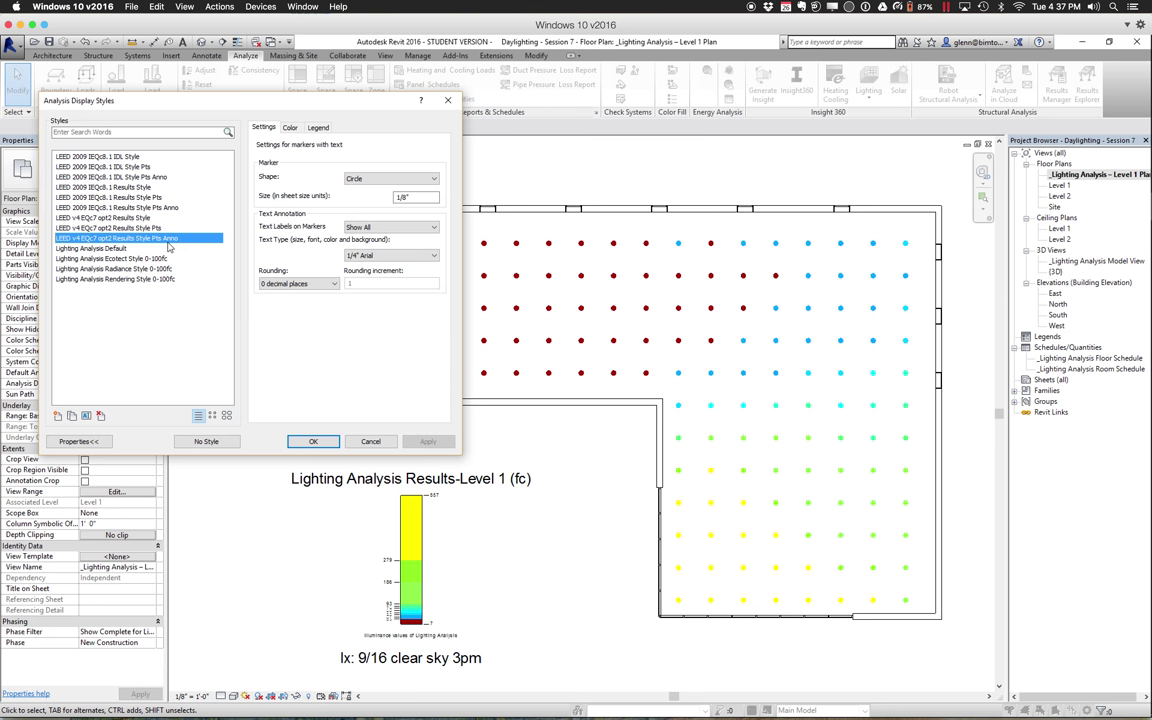
left_click(311, 442)
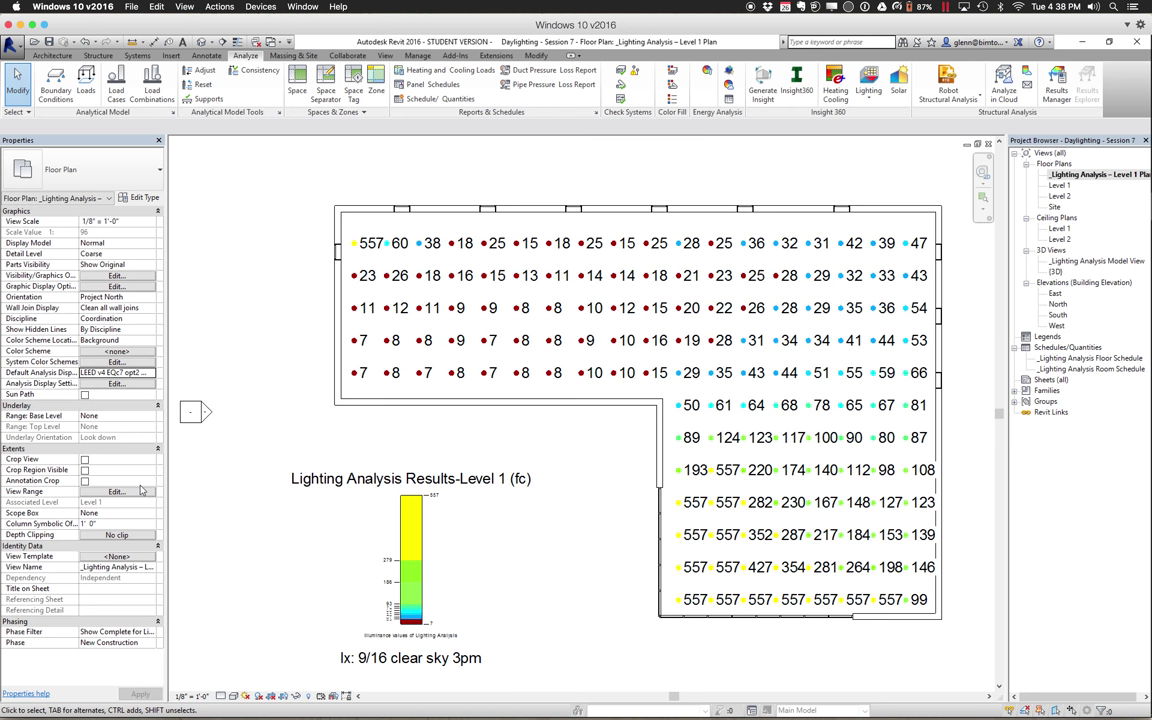
Step: Set the analysis result units back to LUX and bring up the view scale list
left_click(147, 387)
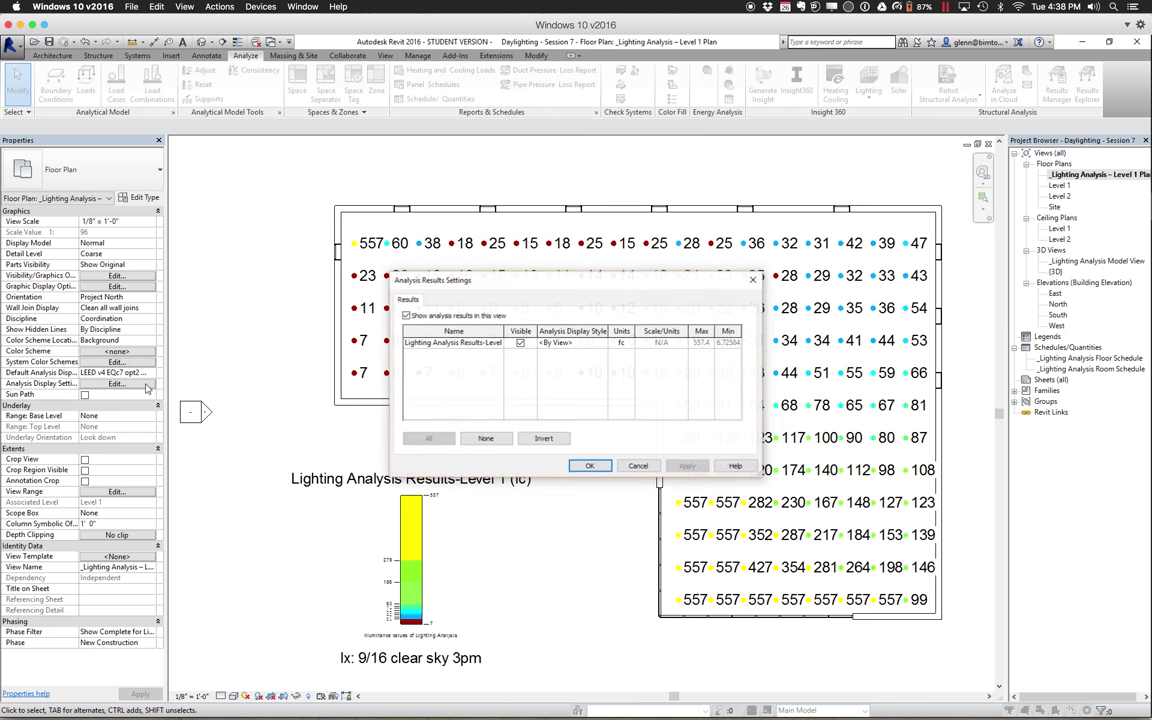
left_click(621, 343)
left_click(618, 362)
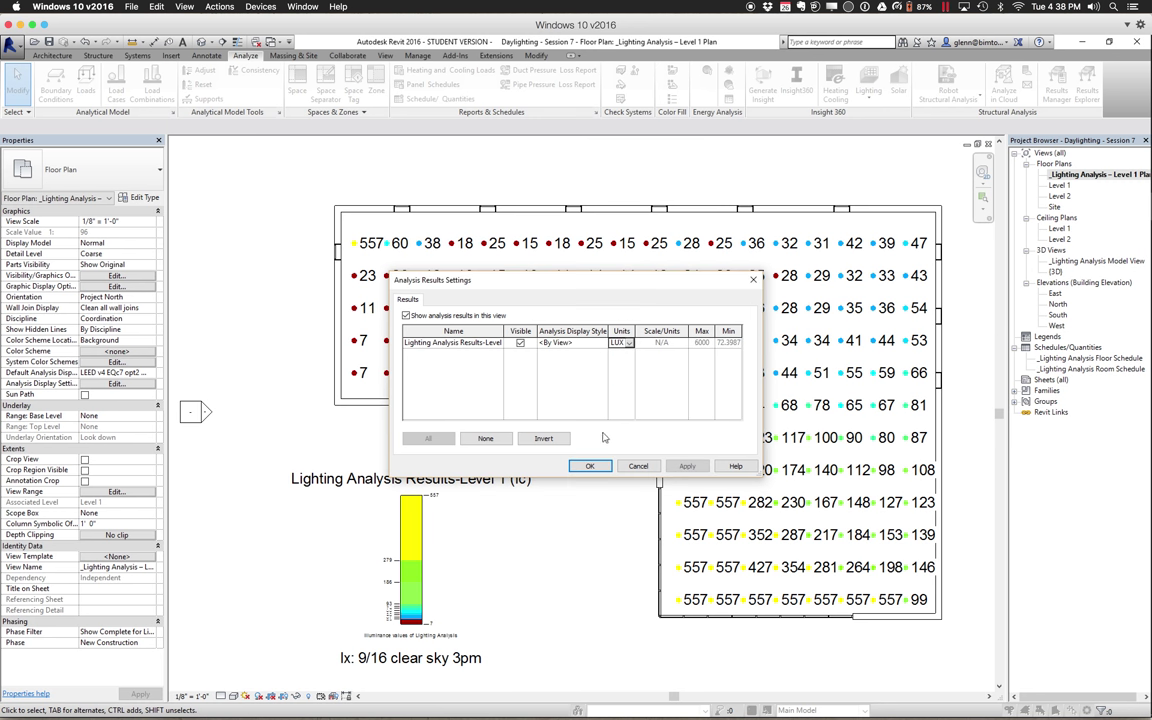
left_click(596, 468)
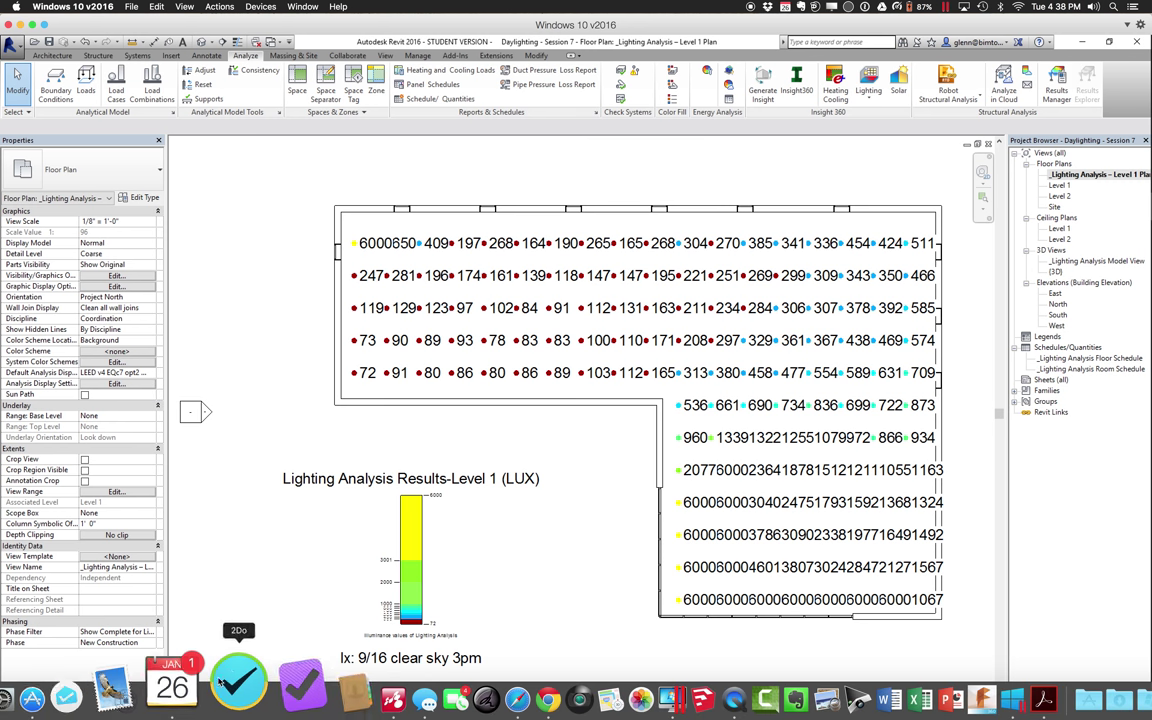
left_click(205, 697)
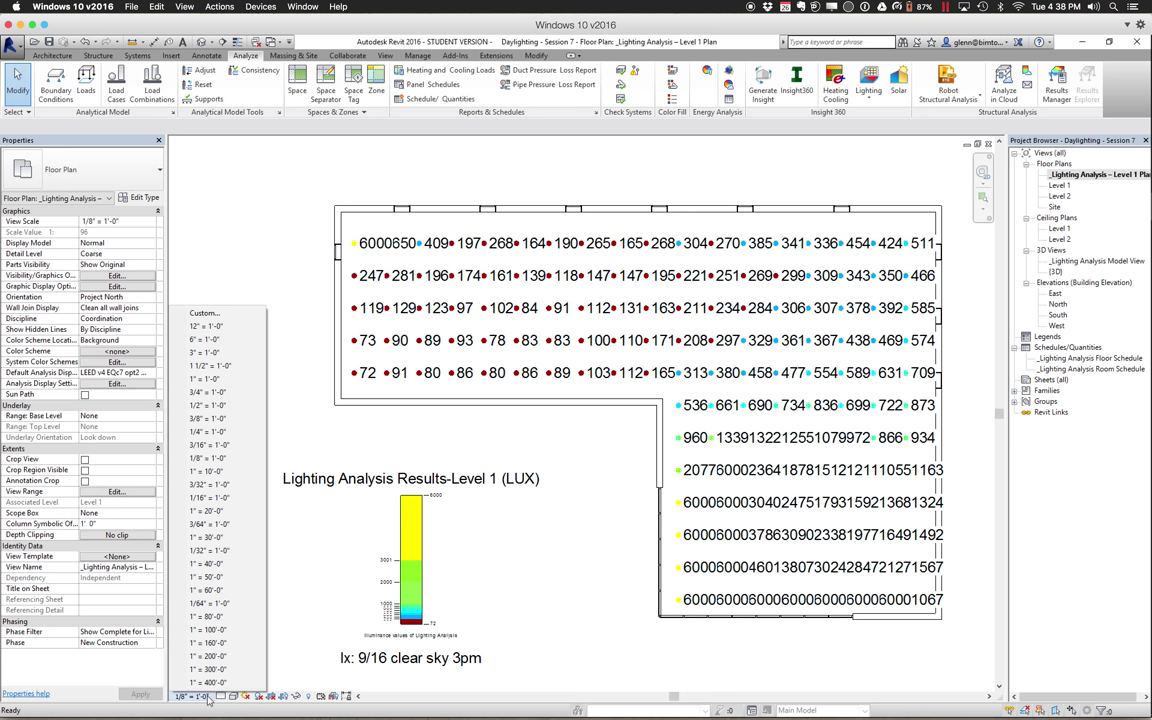